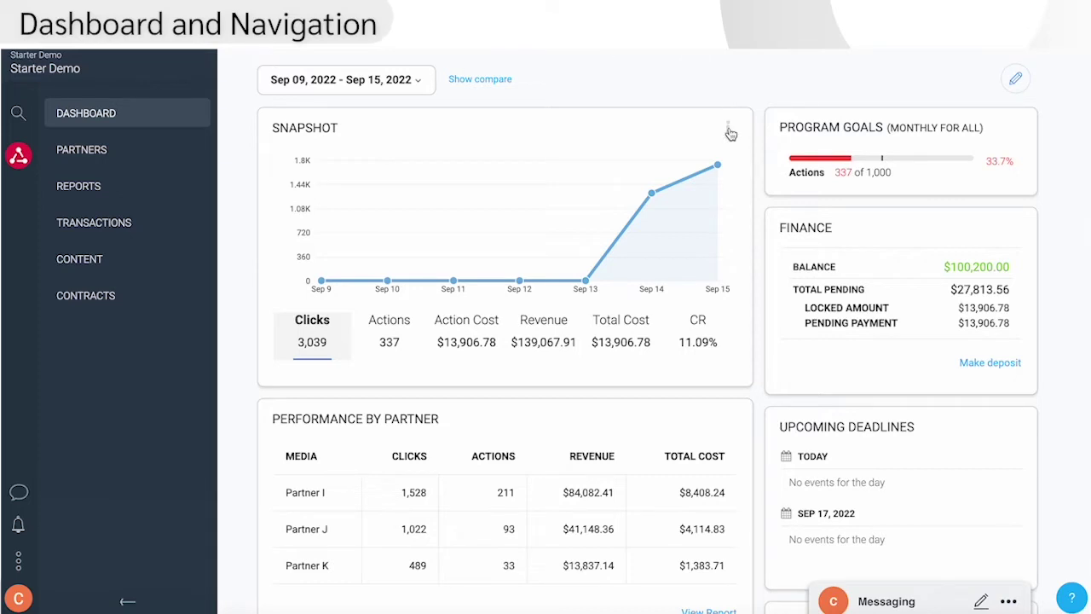
# Scroll through the dashboard to review the snapshot, partner performance and finance figures
pyautogui.scroll(-1, 730, 134)
pyautogui.scroll(-3, 731, 134)
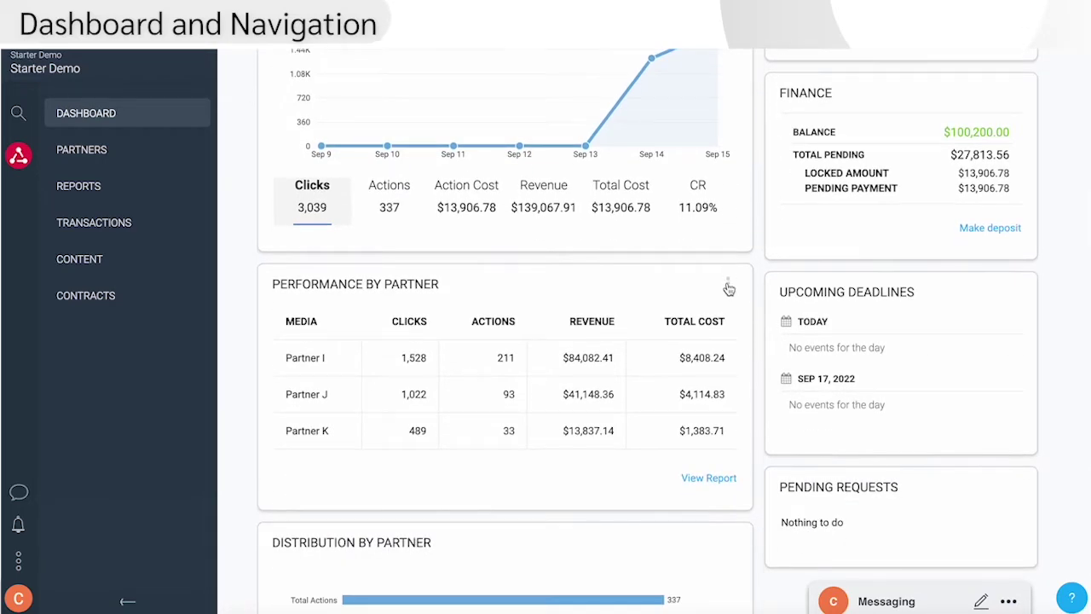
pyautogui.scroll(-1, 726, 288)
pyautogui.scroll(-2, 729, 290)
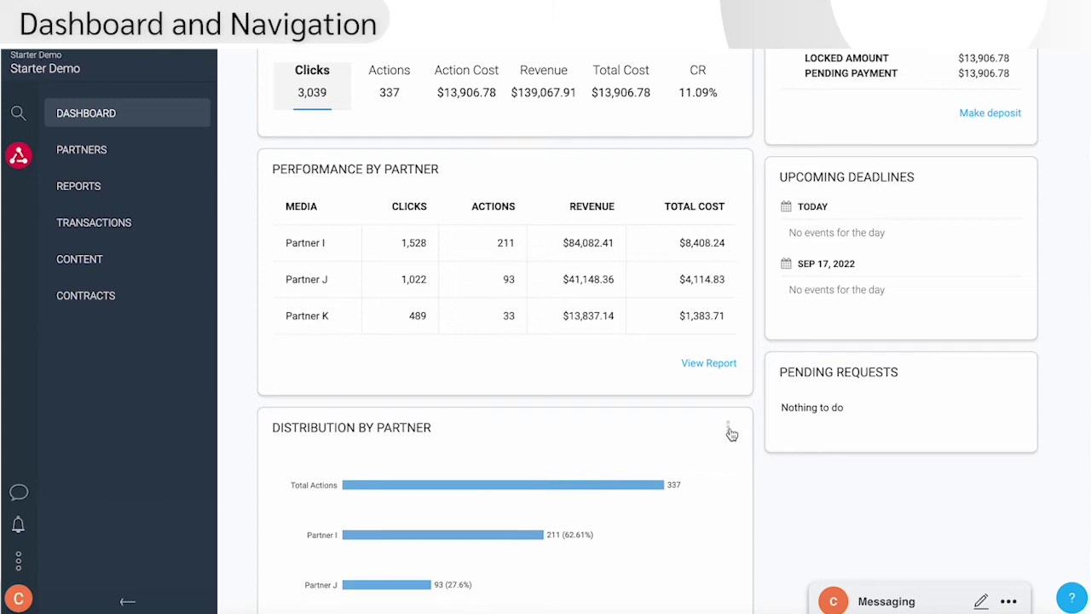
pyautogui.scroll(-3, 731, 433)
pyautogui.scroll(-1, 731, 433)
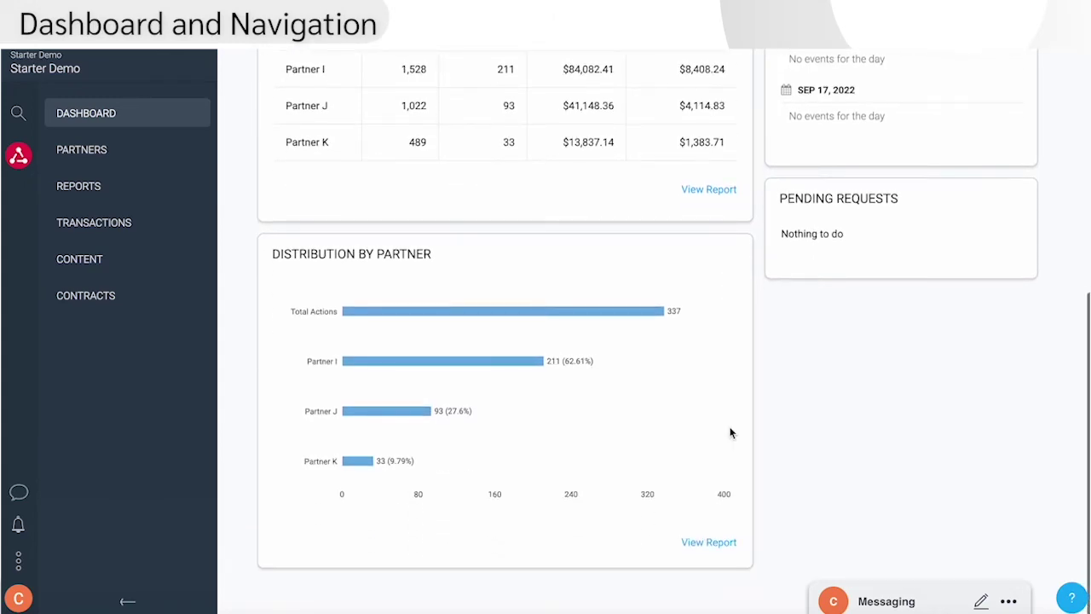
pyautogui.scroll(6, 730, 433)
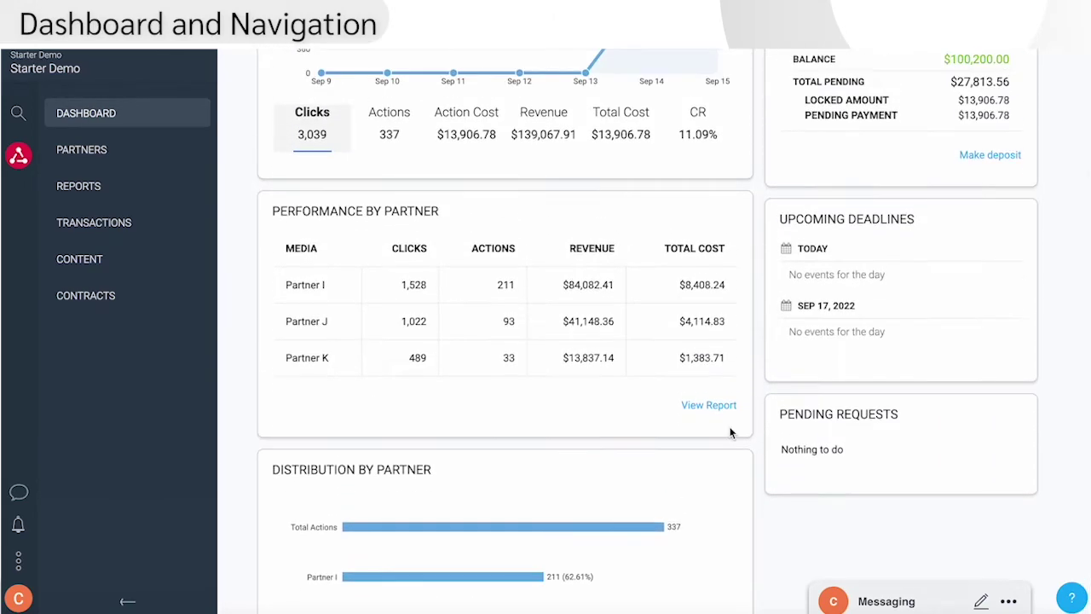
pyautogui.scroll(1, 730, 433)
pyautogui.scroll(1, 730, 433)
pyautogui.scroll(1, 730, 431)
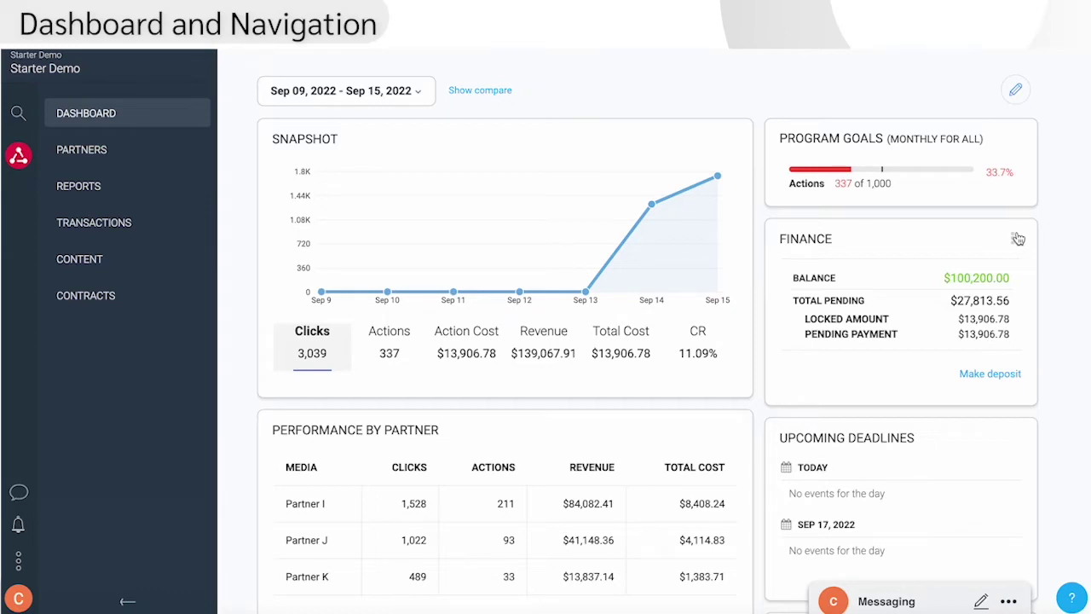
# Expand the Contracts, Content and Transactions sections in the sidebar navigation
pyautogui.scroll(-1, 1018, 239)
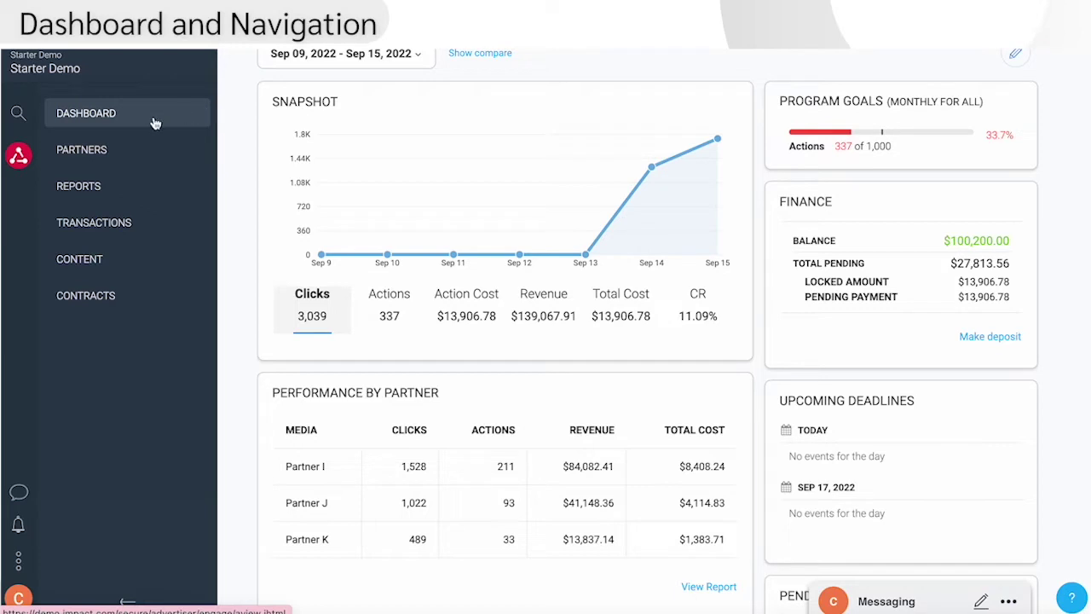
pyautogui.click(133, 297)
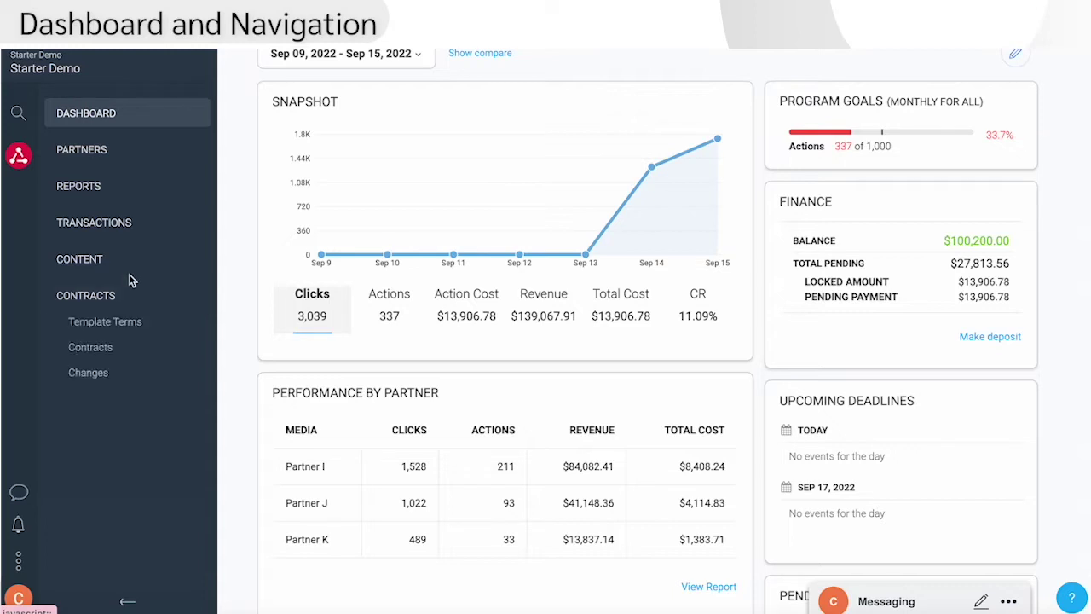
pyautogui.click(127, 261)
pyautogui.click(140, 226)
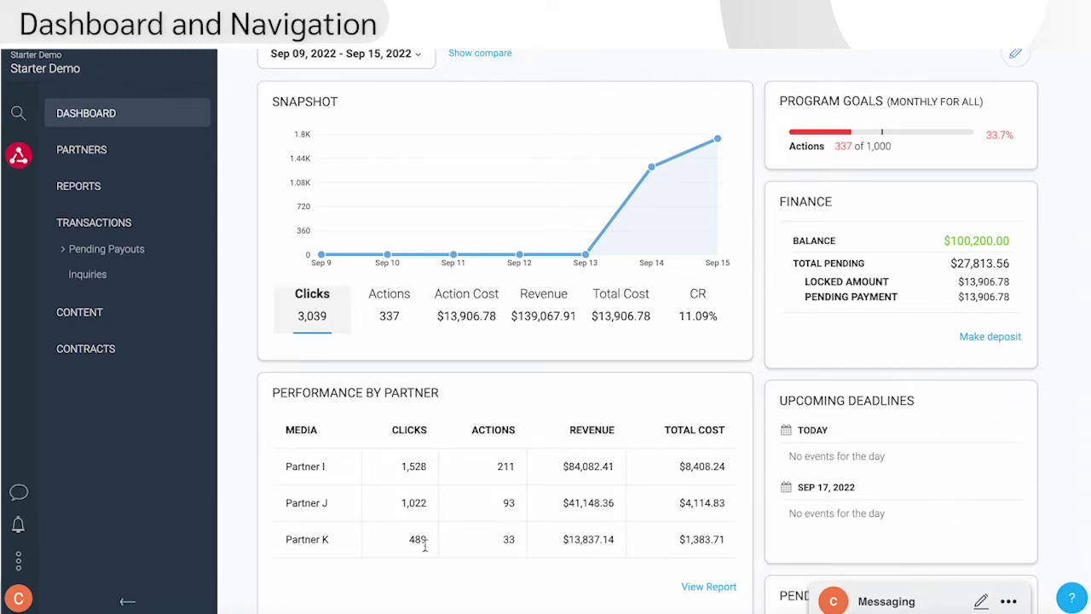
pyautogui.click(20, 524)
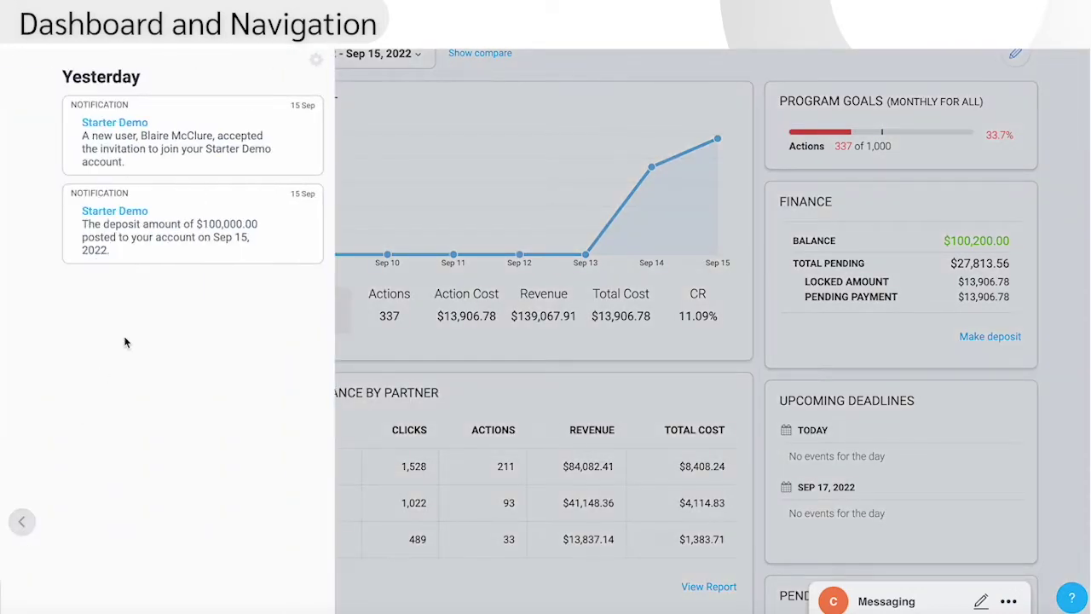
pyautogui.click(20, 525)
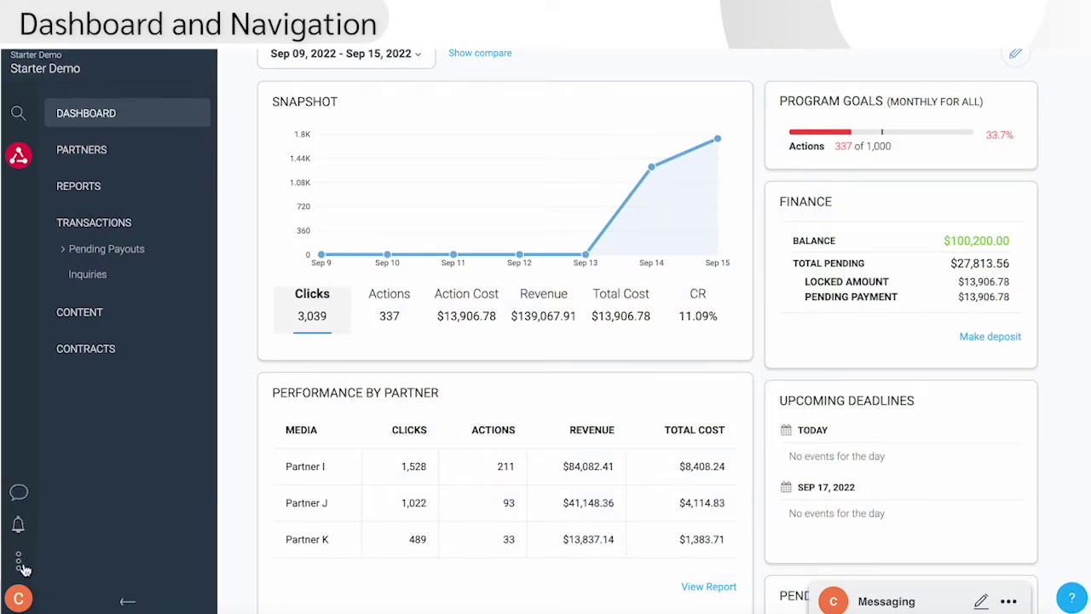
pyautogui.click(23, 564)
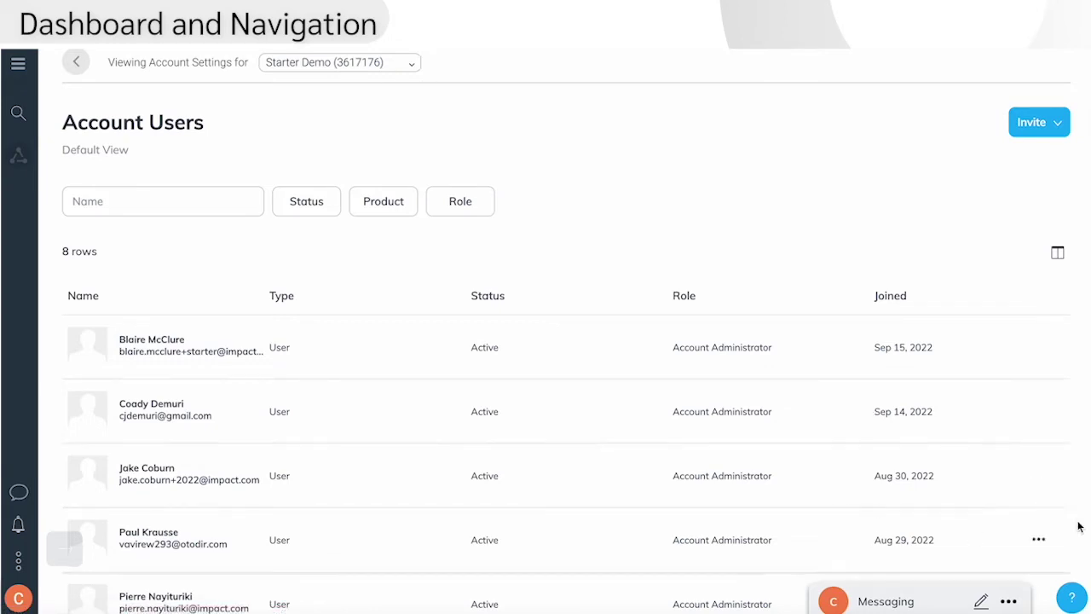
pyautogui.click(1071, 598)
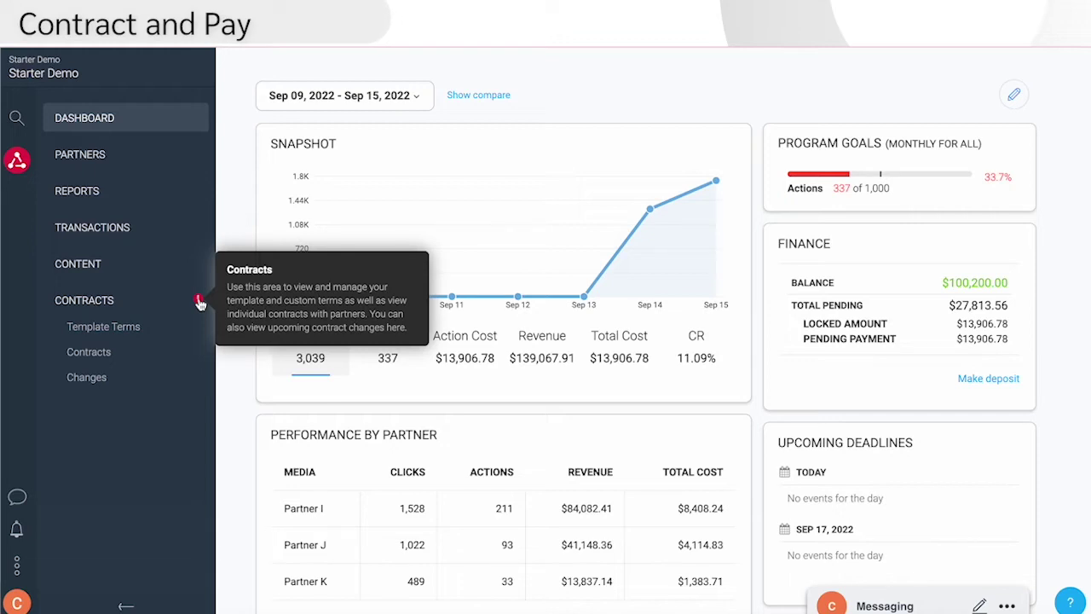
# Dismiss the Contracts guided-tour tip and its red hotspot, keeping the submenu expanded
pyautogui.click(199, 303)
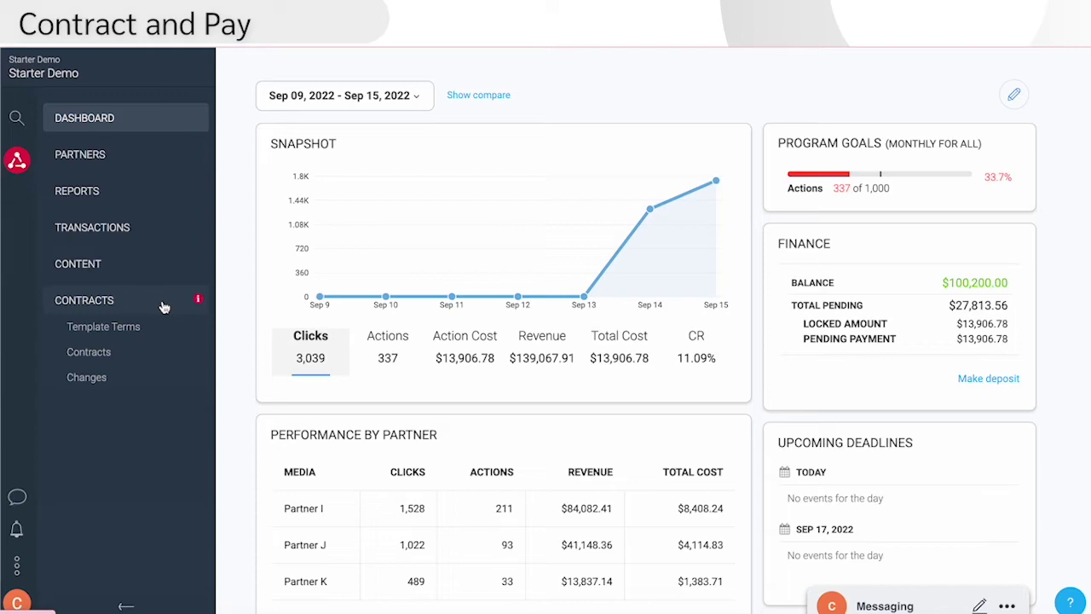
pyautogui.click(164, 305)
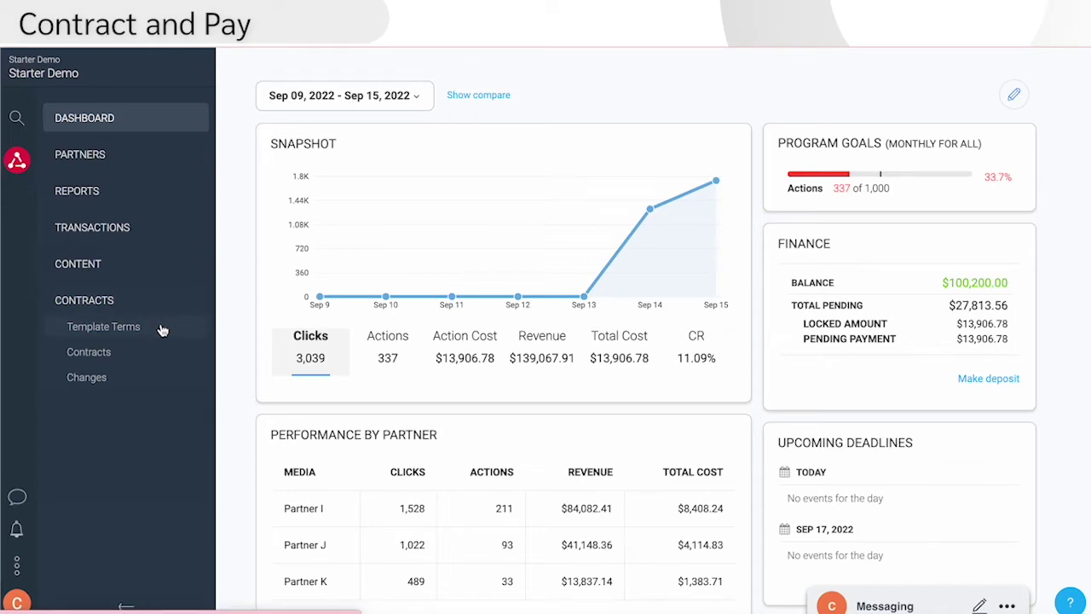
# Open Contracts > Template Terms and review the existing Public Terms
pyautogui.click(162, 330)
pyautogui.scroll(-3, 468, 309)
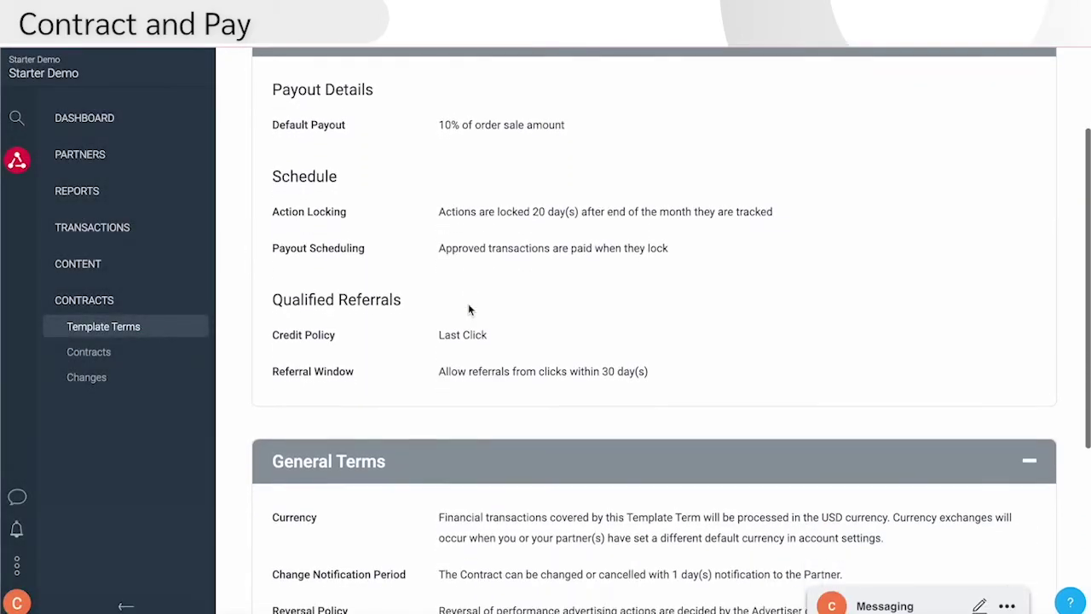
pyautogui.scroll(-4, 468, 310)
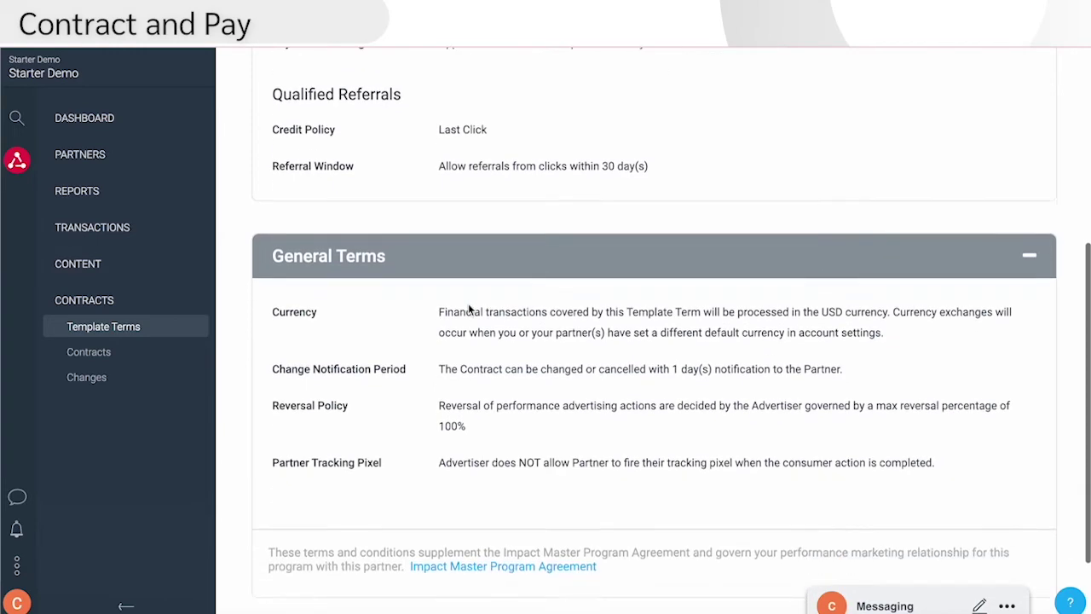
pyautogui.scroll(-1, 468, 310)
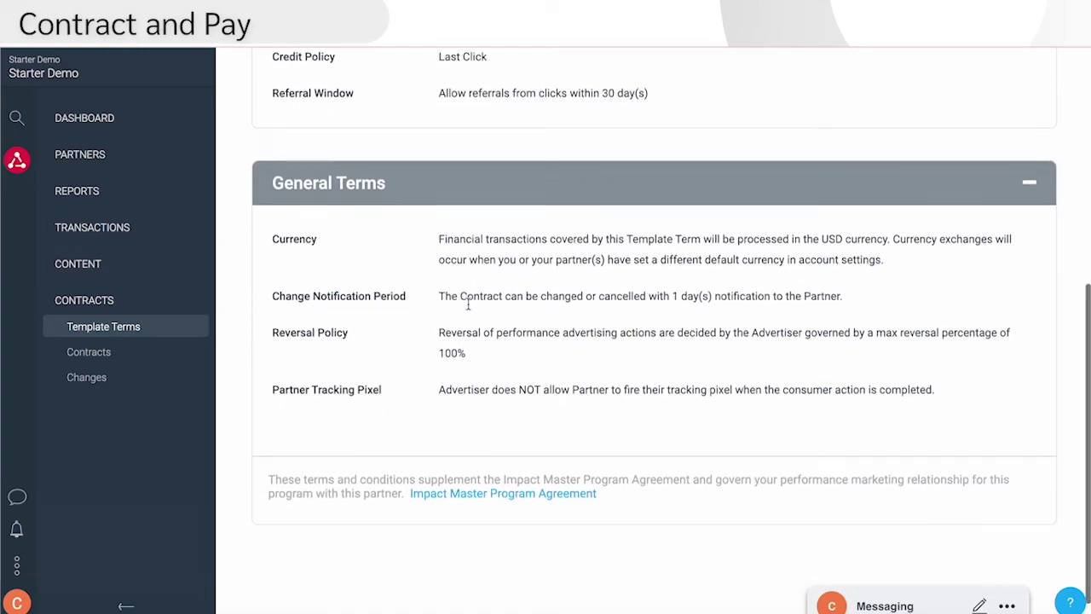
pyautogui.scroll(2, 468, 307)
pyautogui.scroll(2, 468, 307)
pyautogui.scroll(3, 468, 306)
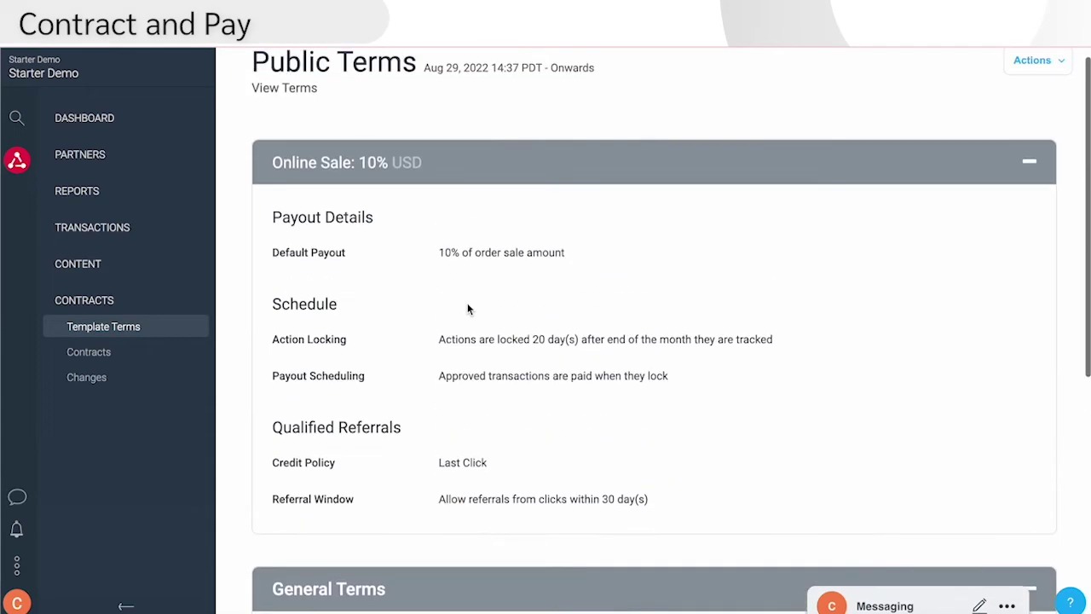
pyautogui.scroll(1, 467, 308)
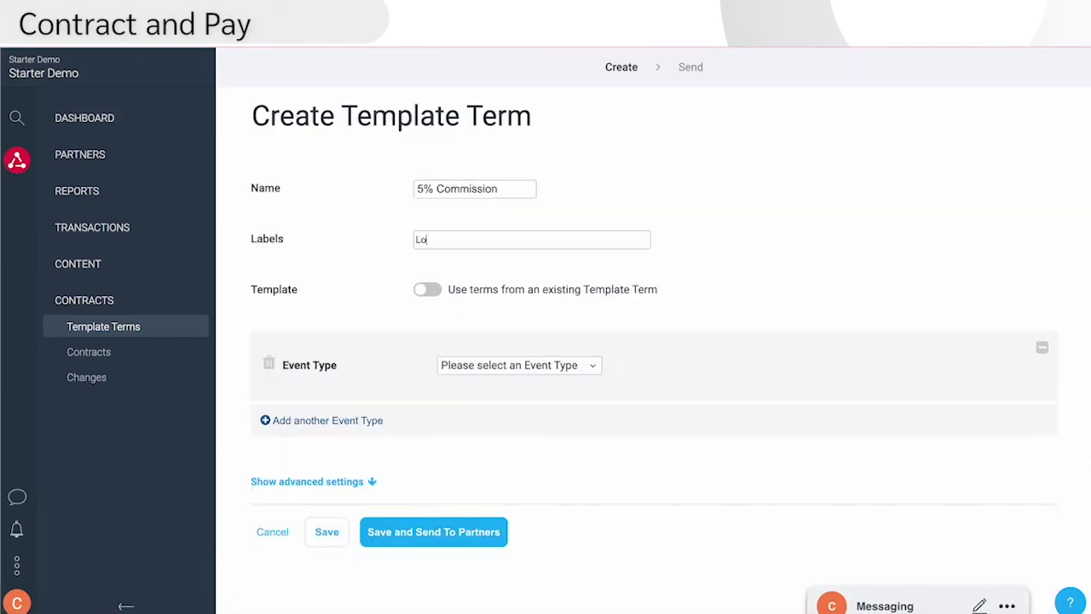
# Label the new template term Loyalty Partners and reveal its advanced settings
pyautogui.write('yal')
pyautogui.write('lty ')
pyautogui.write('Partners')
pyautogui.click(504, 368)
pyautogui.click(505, 367)
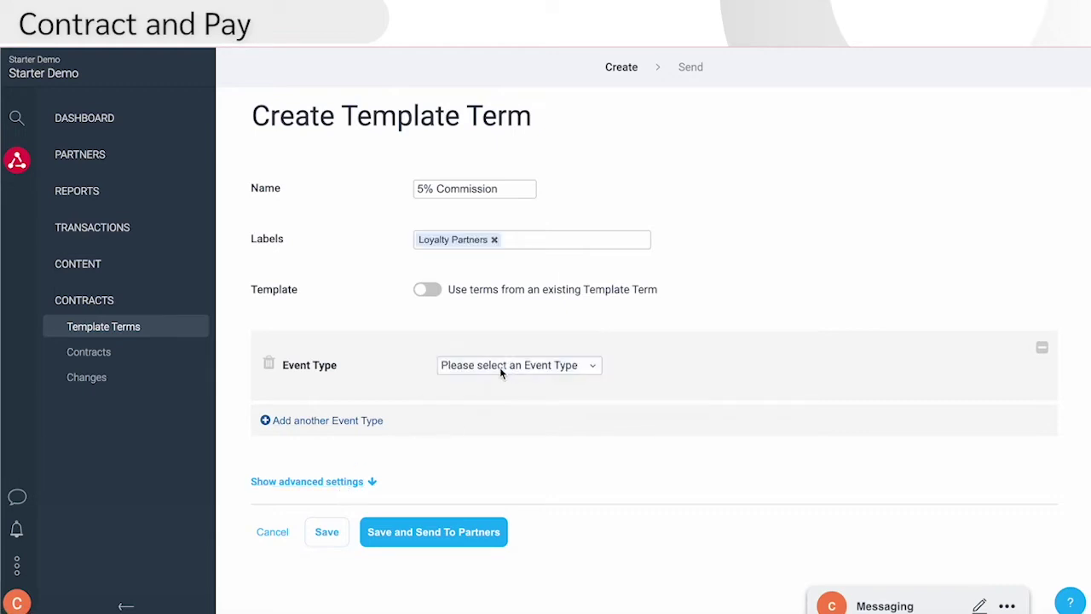
pyautogui.click(342, 483)
pyautogui.scroll(-3, 341, 491)
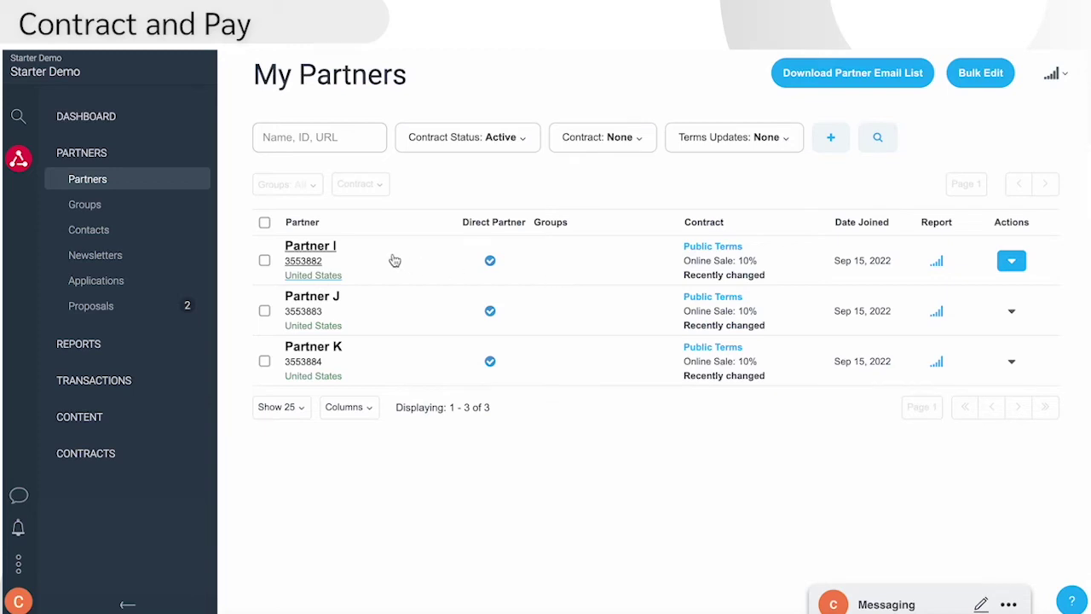
# View Partner I's details, close them, and go to the empty partner Groups page
pyautogui.click(325, 246)
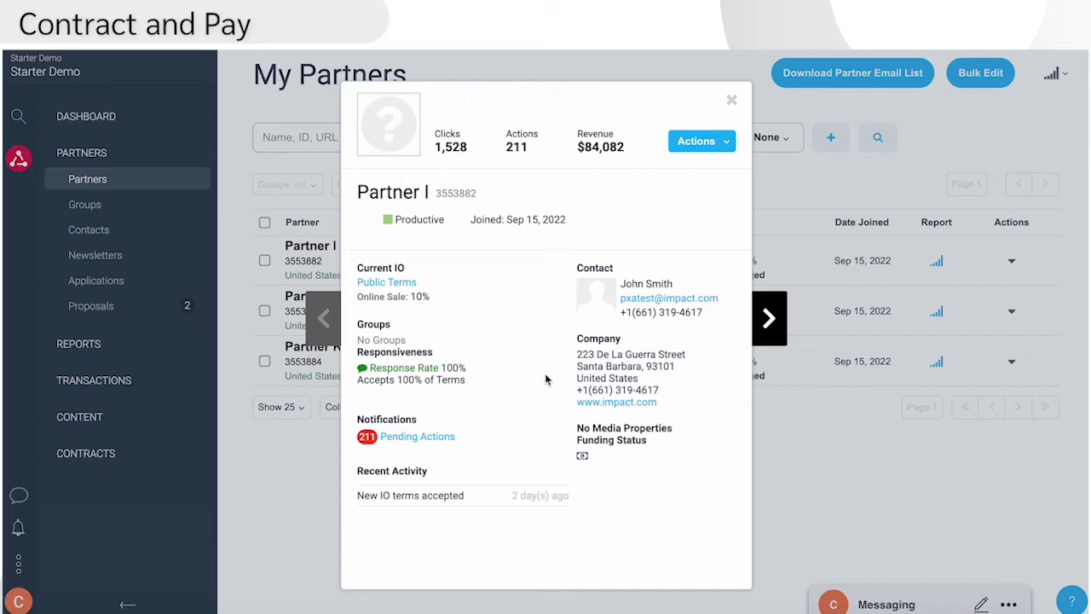
pyautogui.click(730, 102)
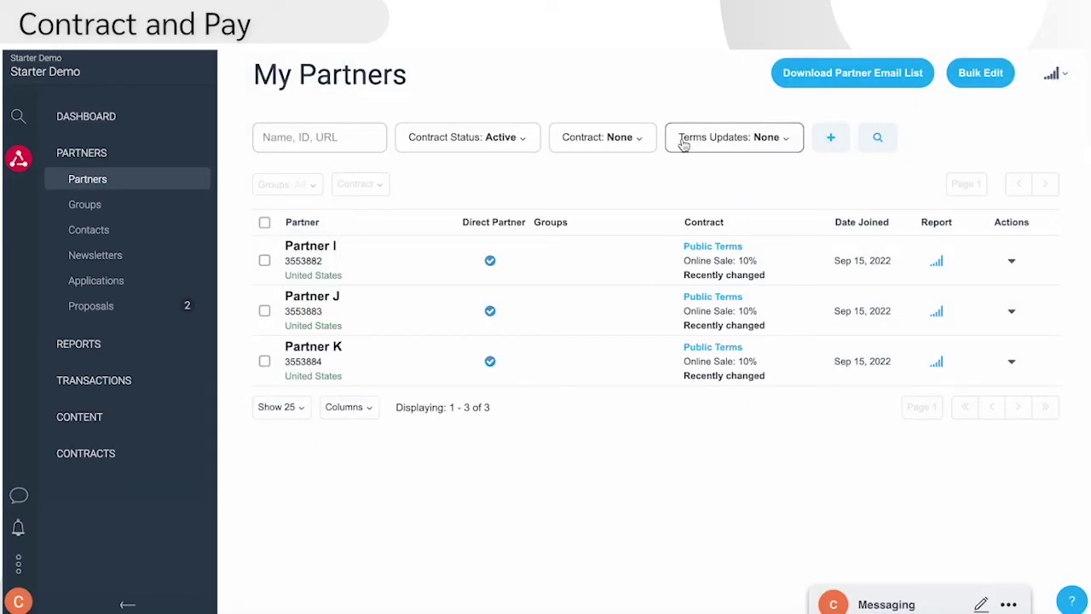
pyautogui.click(129, 207)
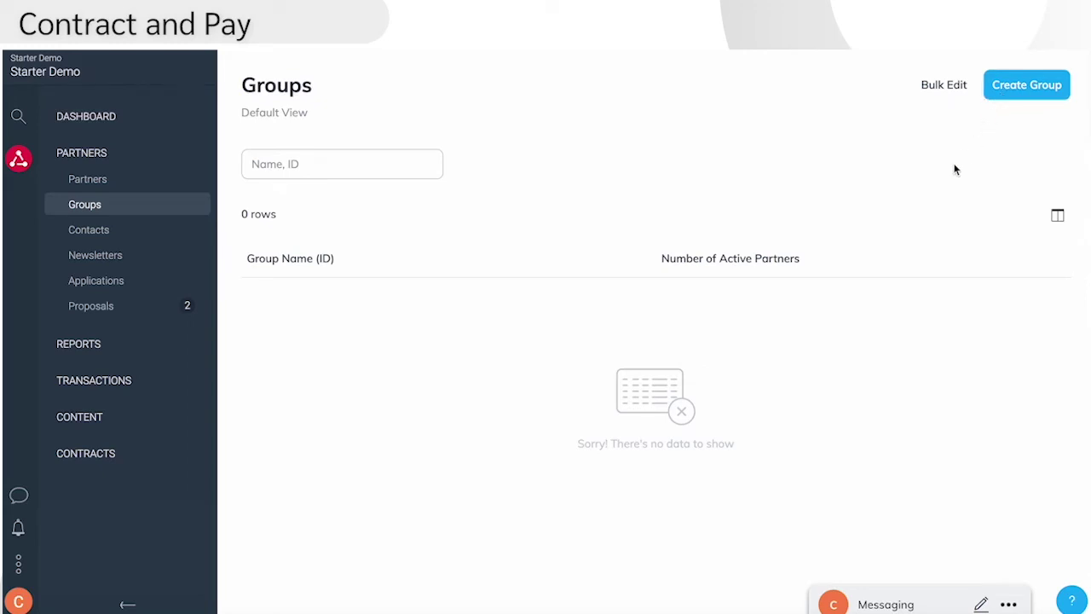
# Check the empty partner Applications and Proposals lists, ending back on Applications
pyautogui.click(128, 288)
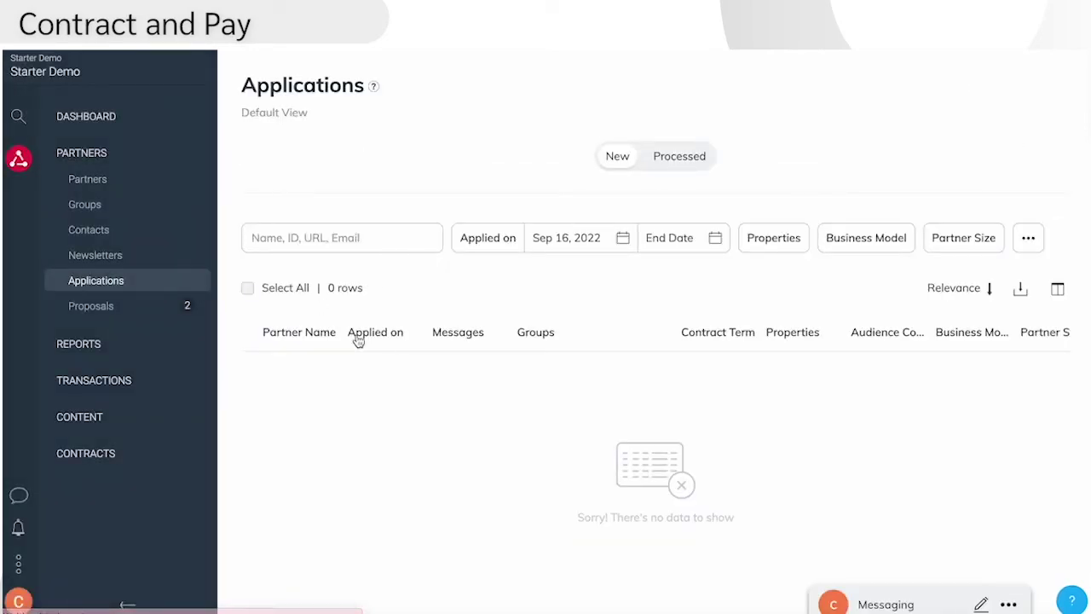
pyautogui.click(164, 311)
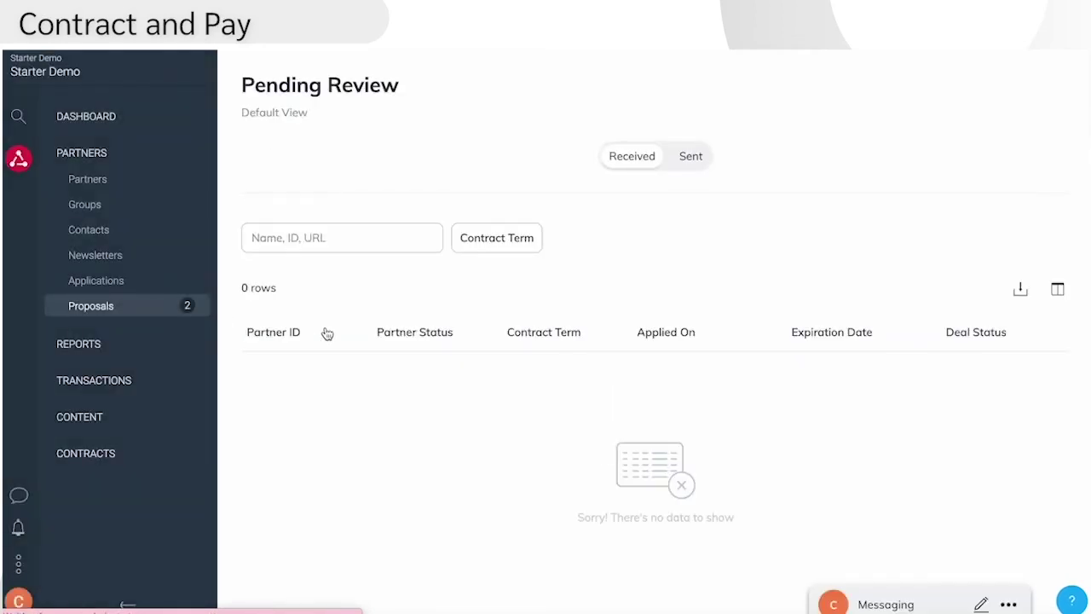
pyautogui.click(150, 287)
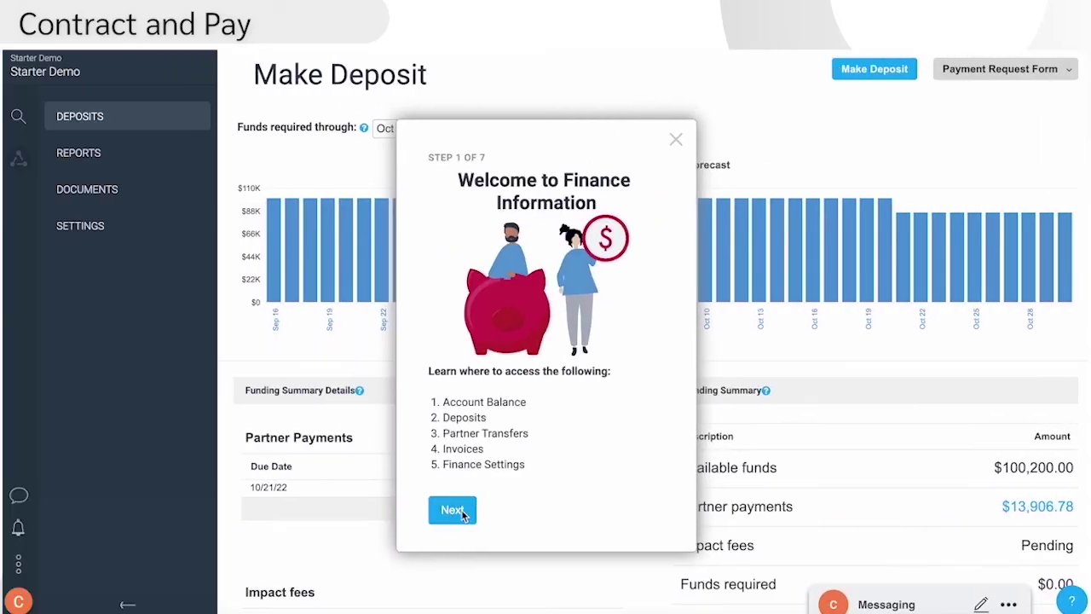
# Step through the finance tour, preview the Payment Request Form, and open the Monthly Close report
pyautogui.click(460, 514)
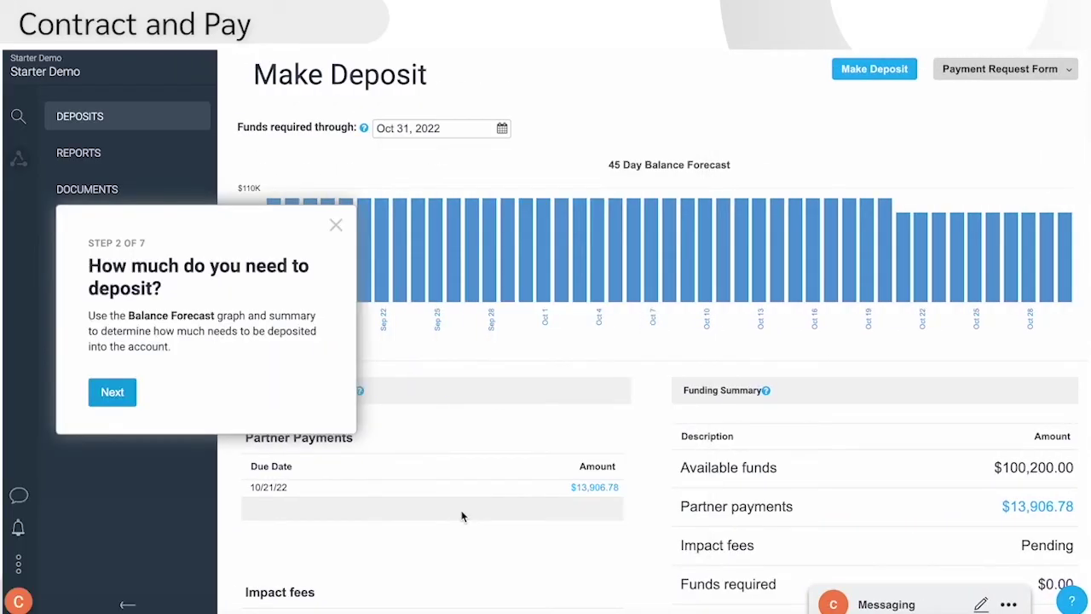
pyautogui.click(124, 399)
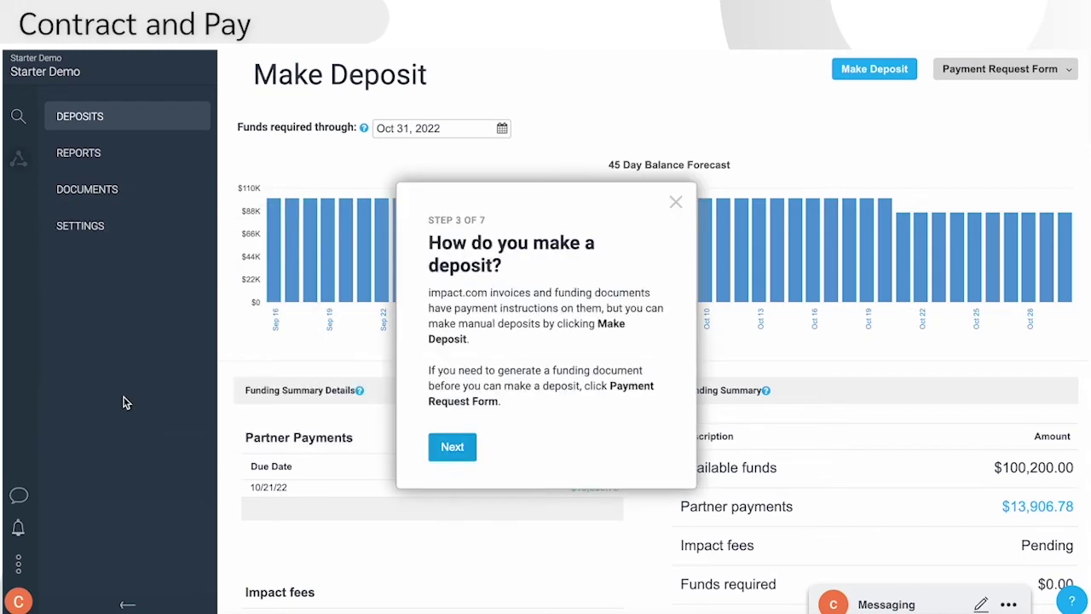
pyautogui.click(453, 447)
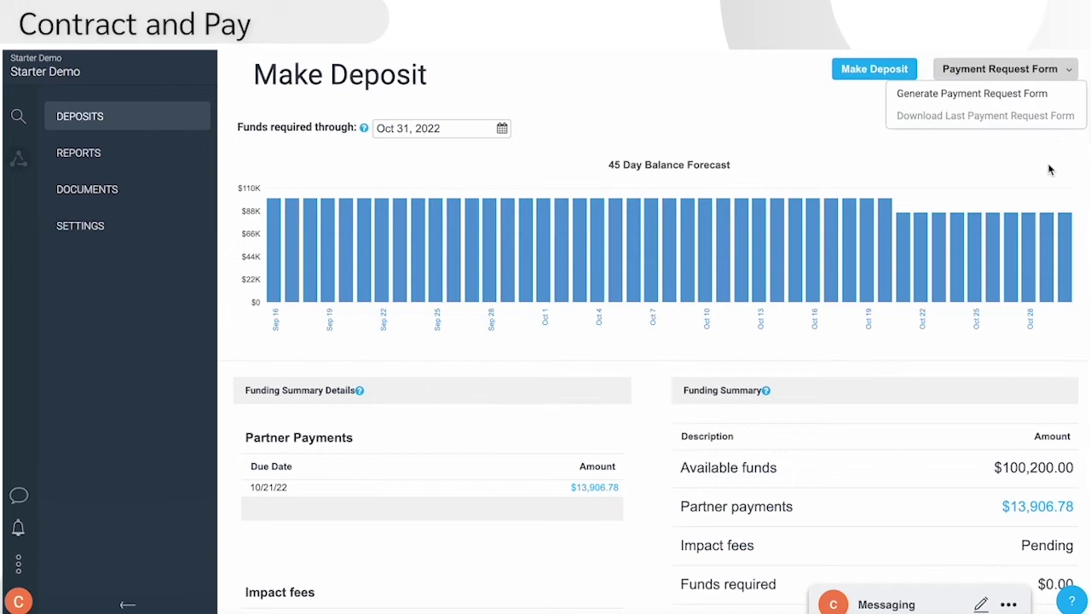
pyautogui.click(1049, 170)
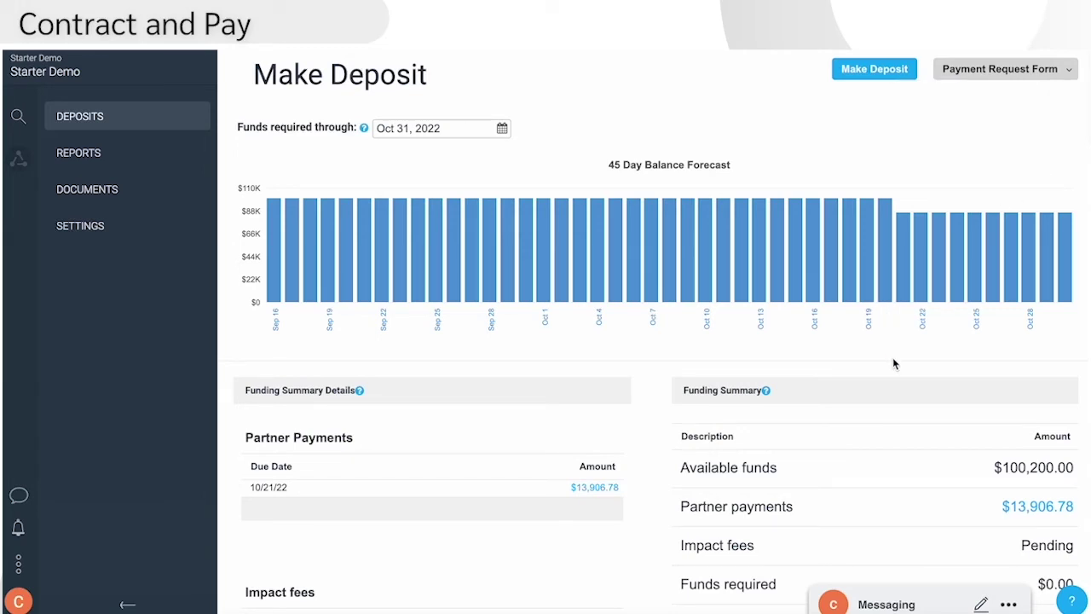
pyautogui.click(138, 162)
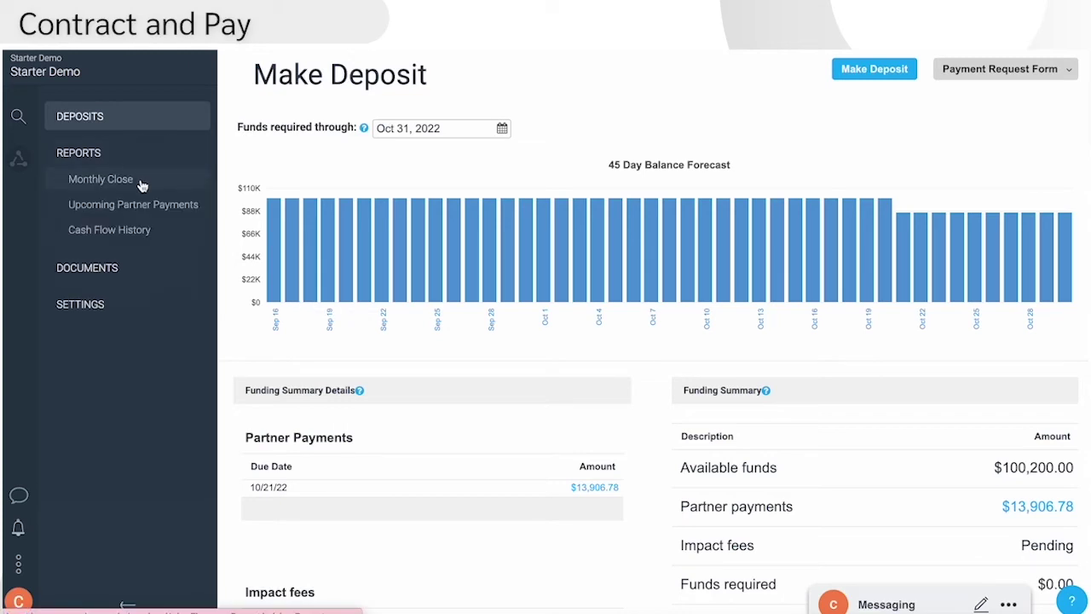
pyautogui.click(151, 187)
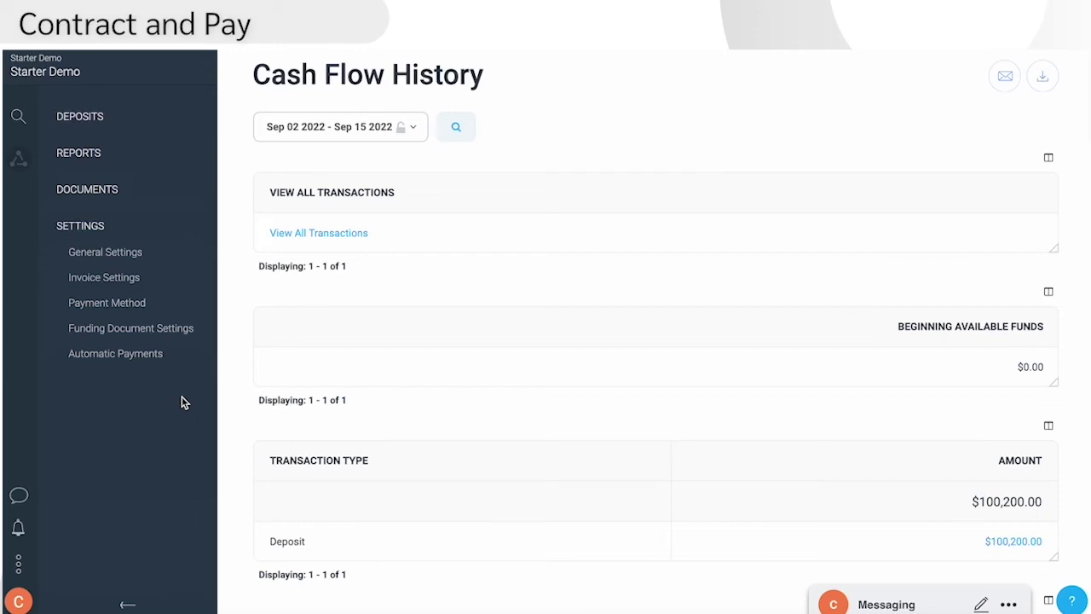
# Scroll down the Cash Flow History report
pyautogui.scroll(-3, 236, 396)
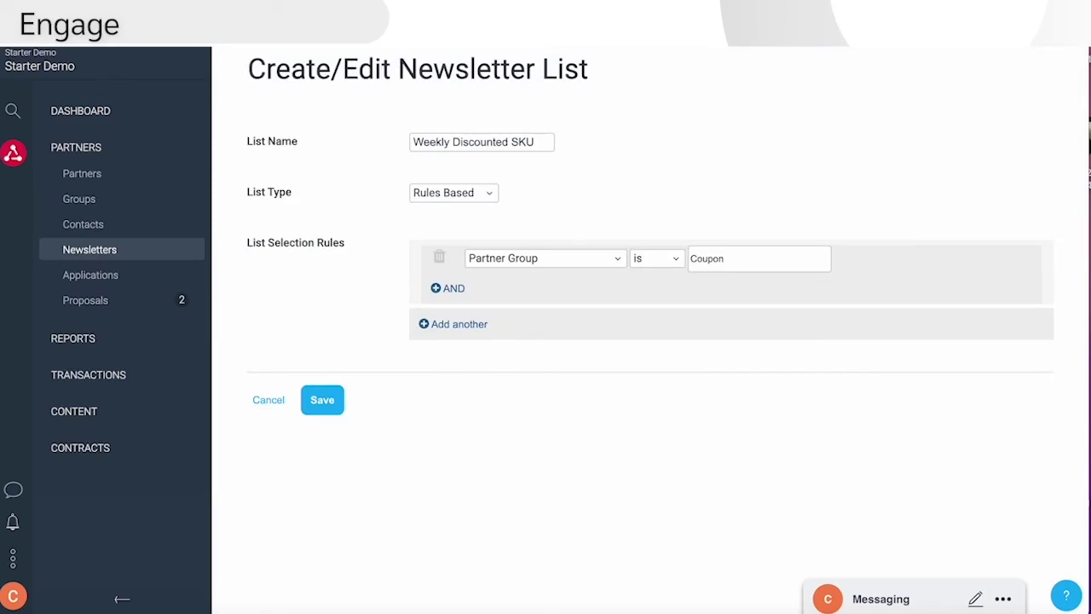
pyautogui.write('/Deal')
pyautogui.click(267, 401)
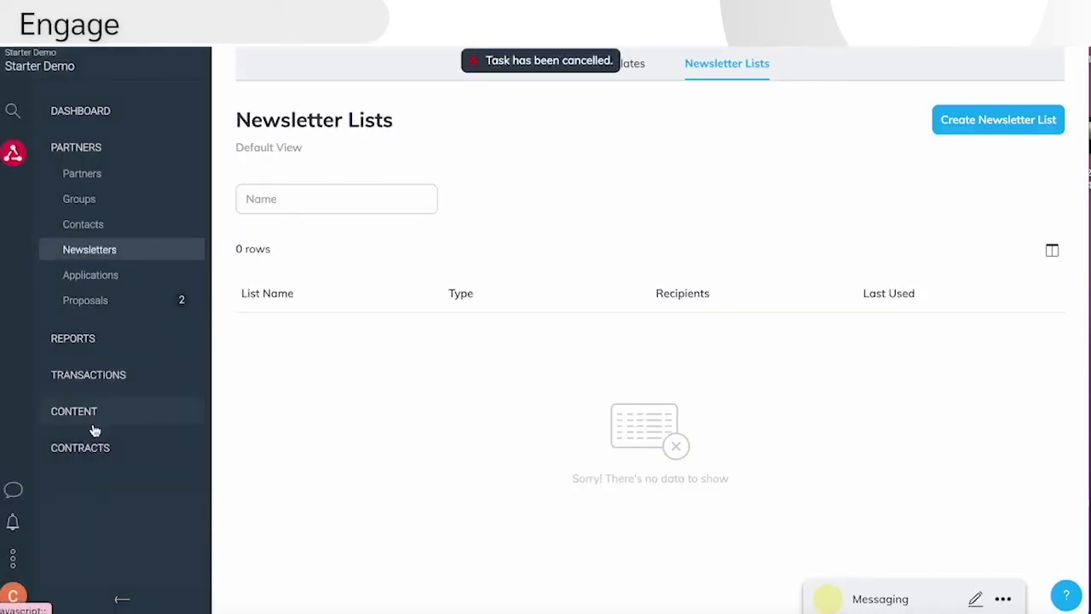
pyautogui.click(70, 413)
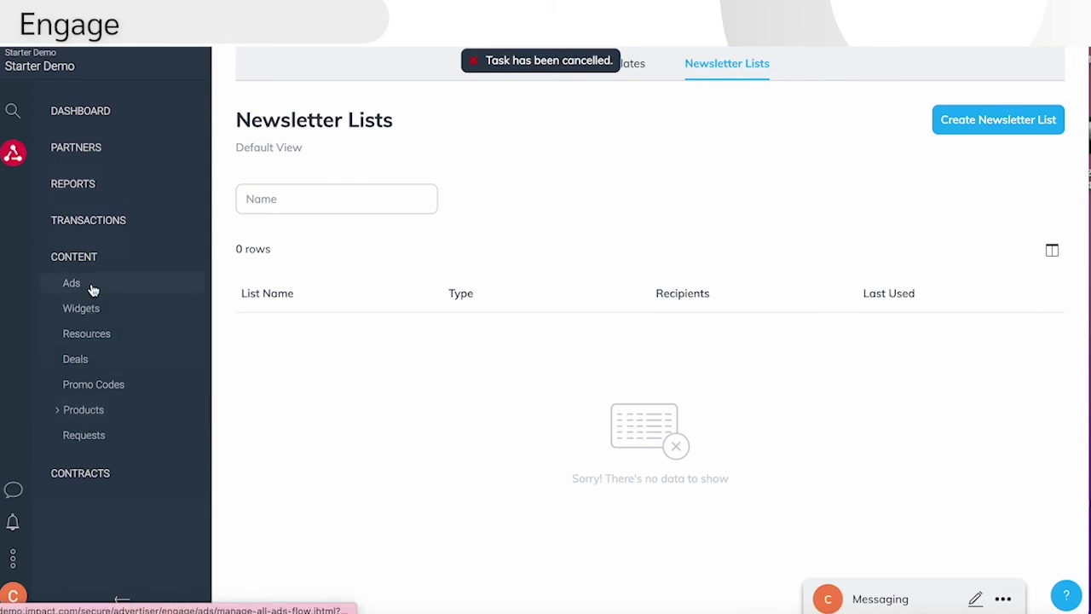
pyautogui.click(94, 290)
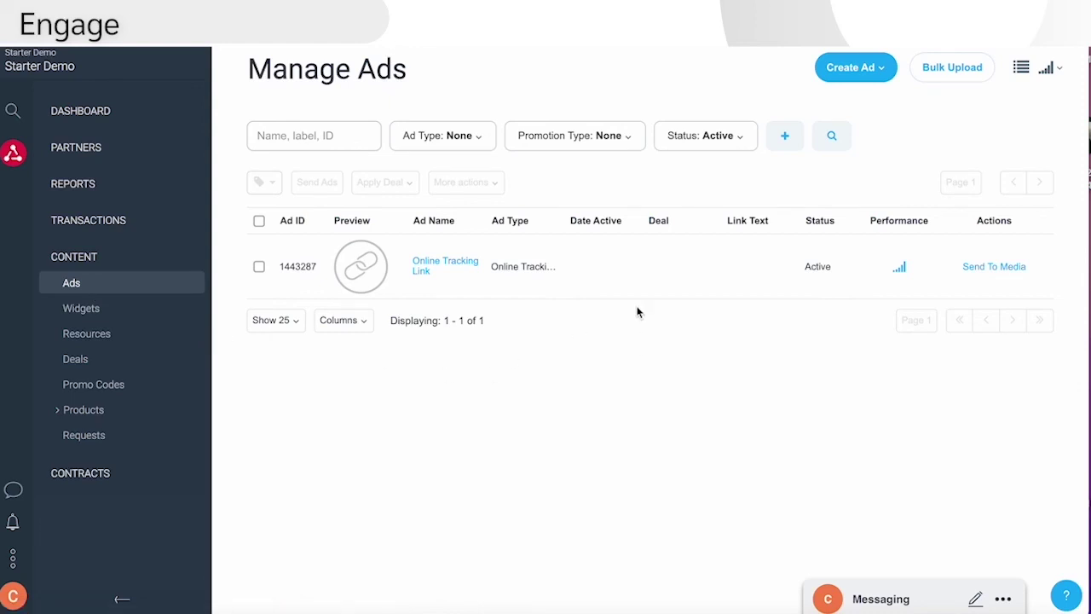
pyautogui.click(485, 139)
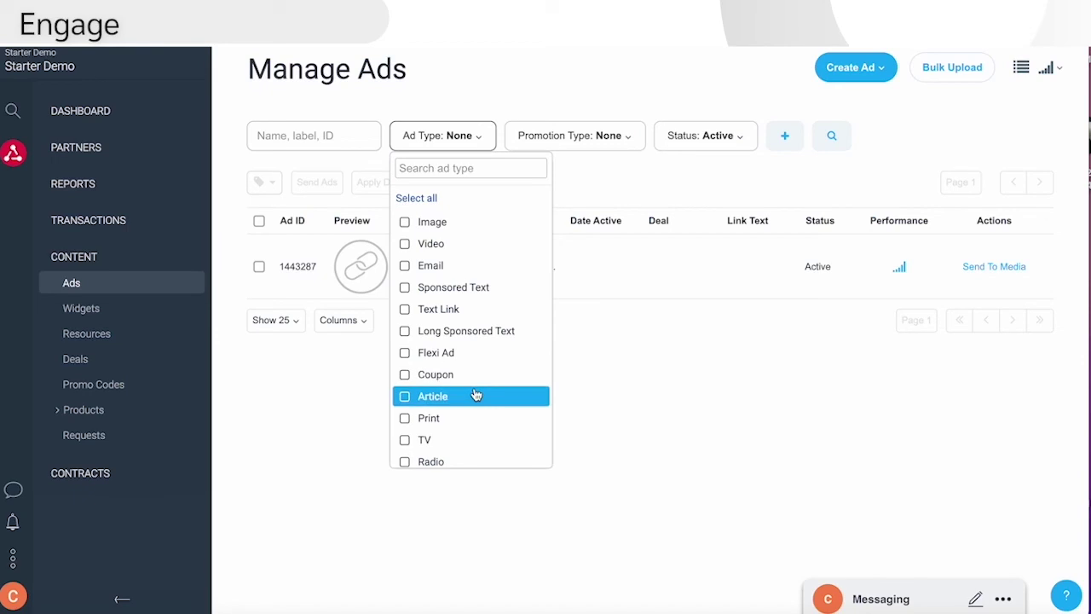
pyautogui.scroll(-2, 475, 418)
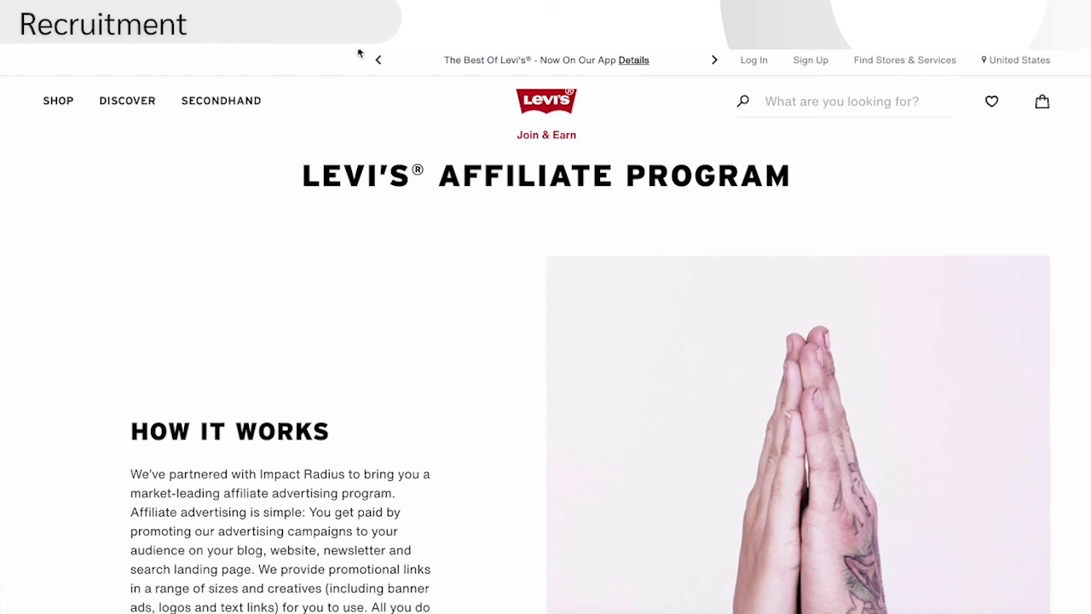
# Scroll the Levi's Affiliate Program page down to How It Works and Apply Now
pyautogui.scroll(-1, 390, 280)
pyautogui.scroll(-2, 390, 280)
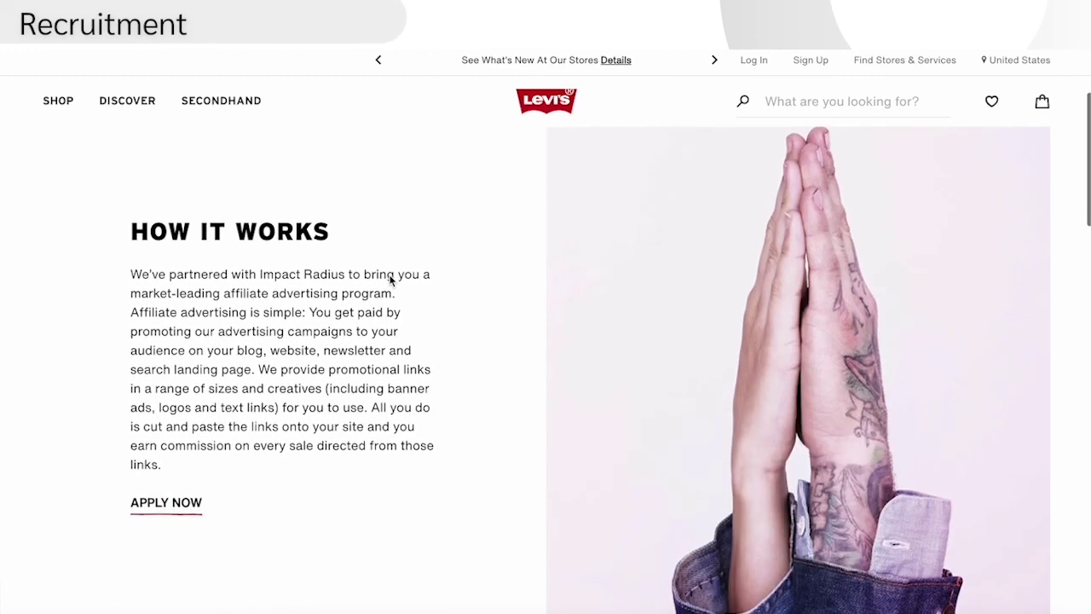
pyautogui.scroll(-1, 389, 274)
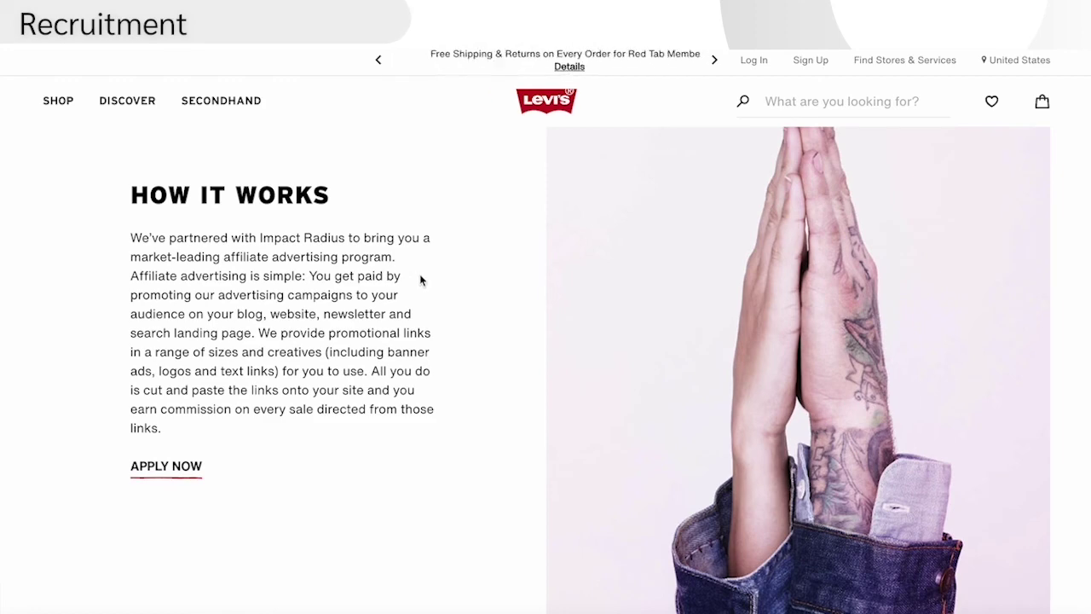
pyautogui.scroll(-2, 385, 445)
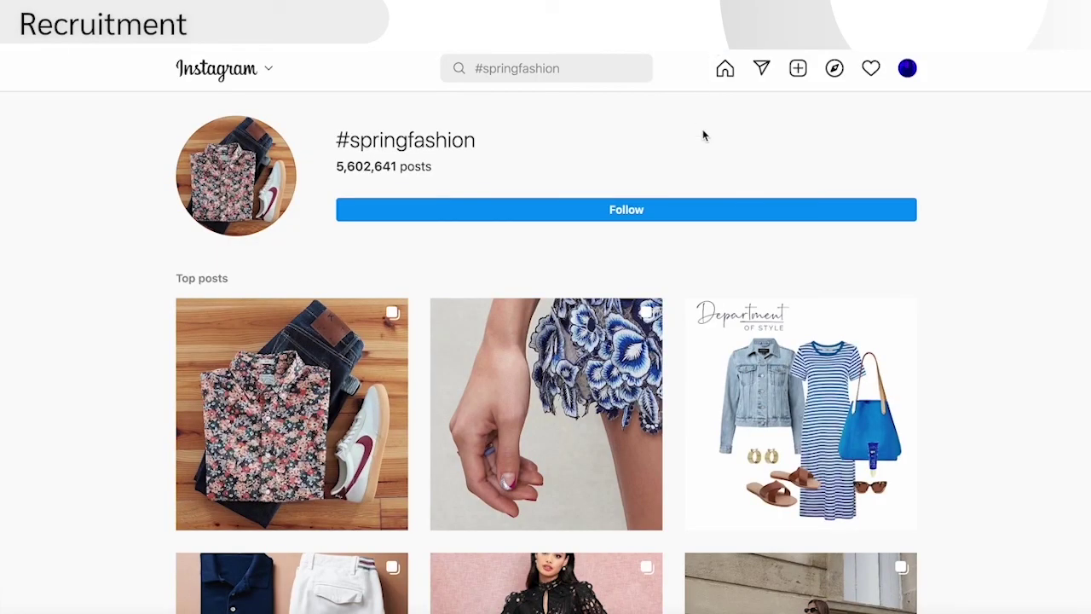
# Enter a #Levis search on Instagram and dismiss the hashtag suggestions dropdown
pyautogui.click(559, 67)
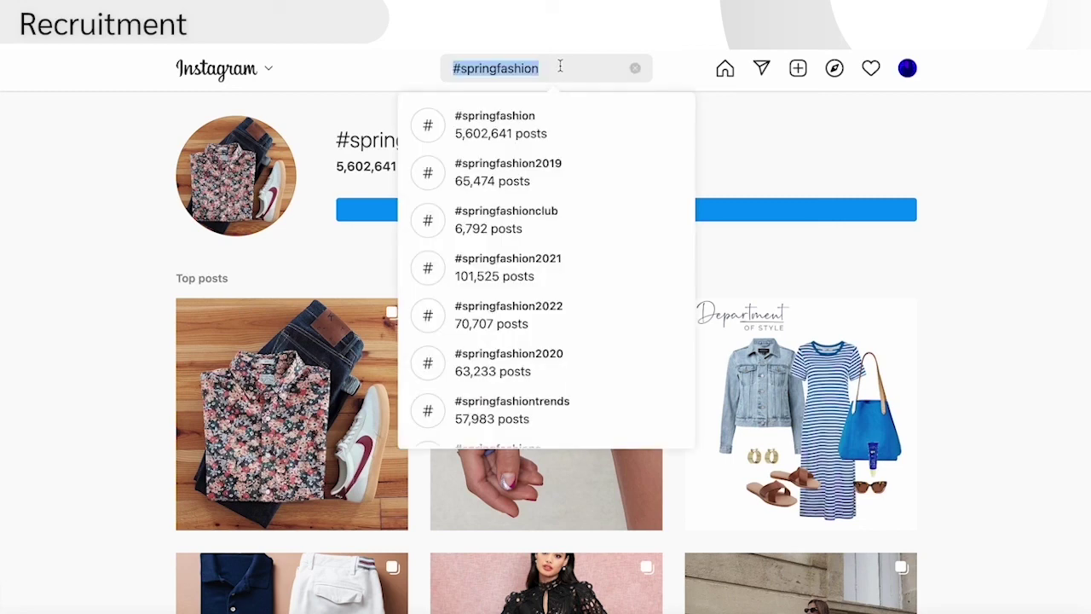
pyautogui.write('#Levis')
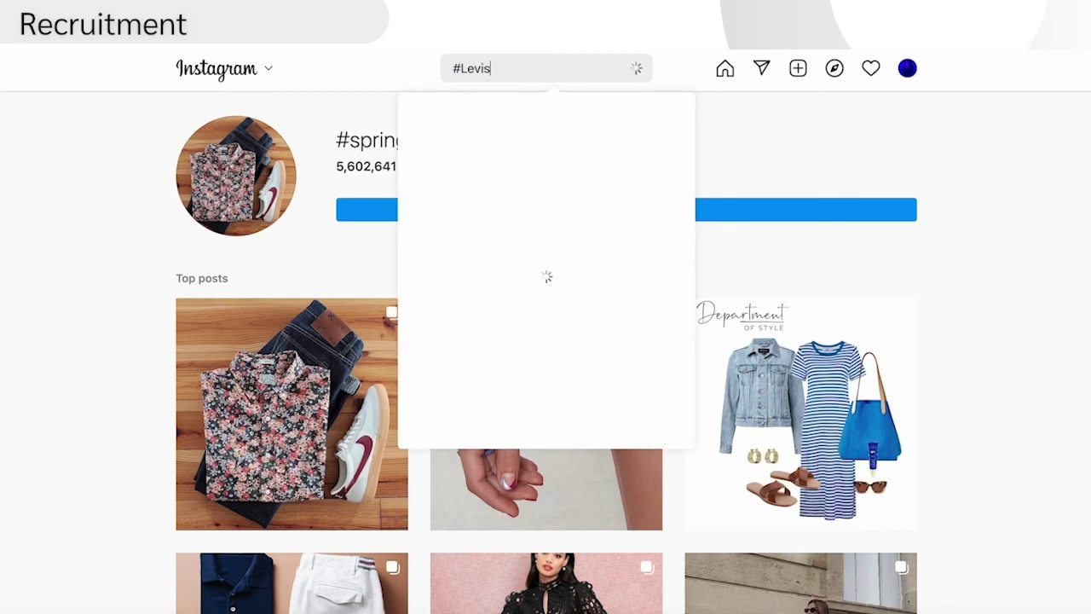
pyautogui.click(506, 125)
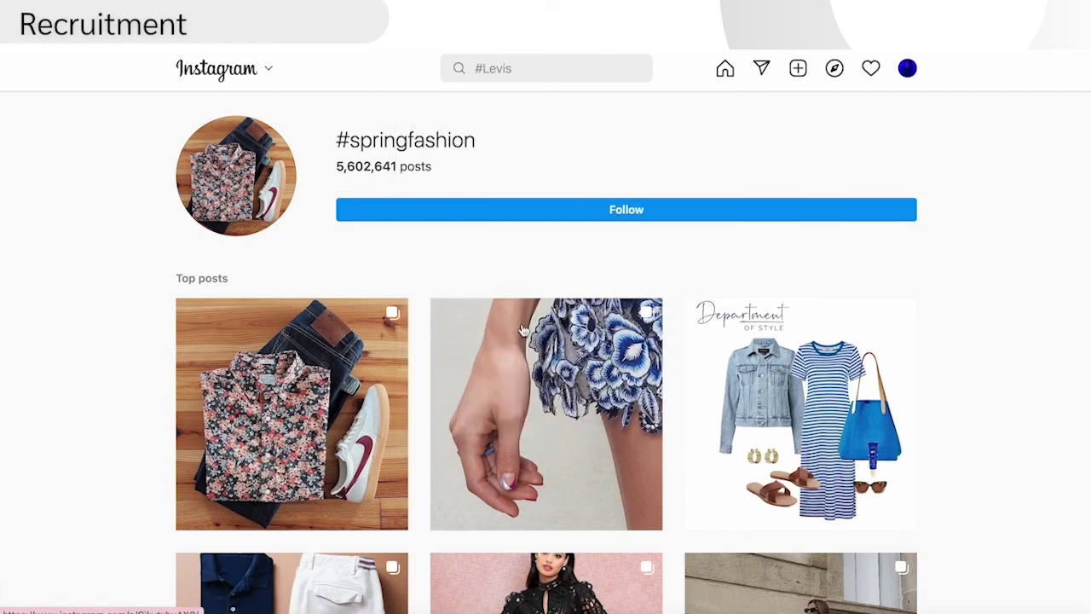